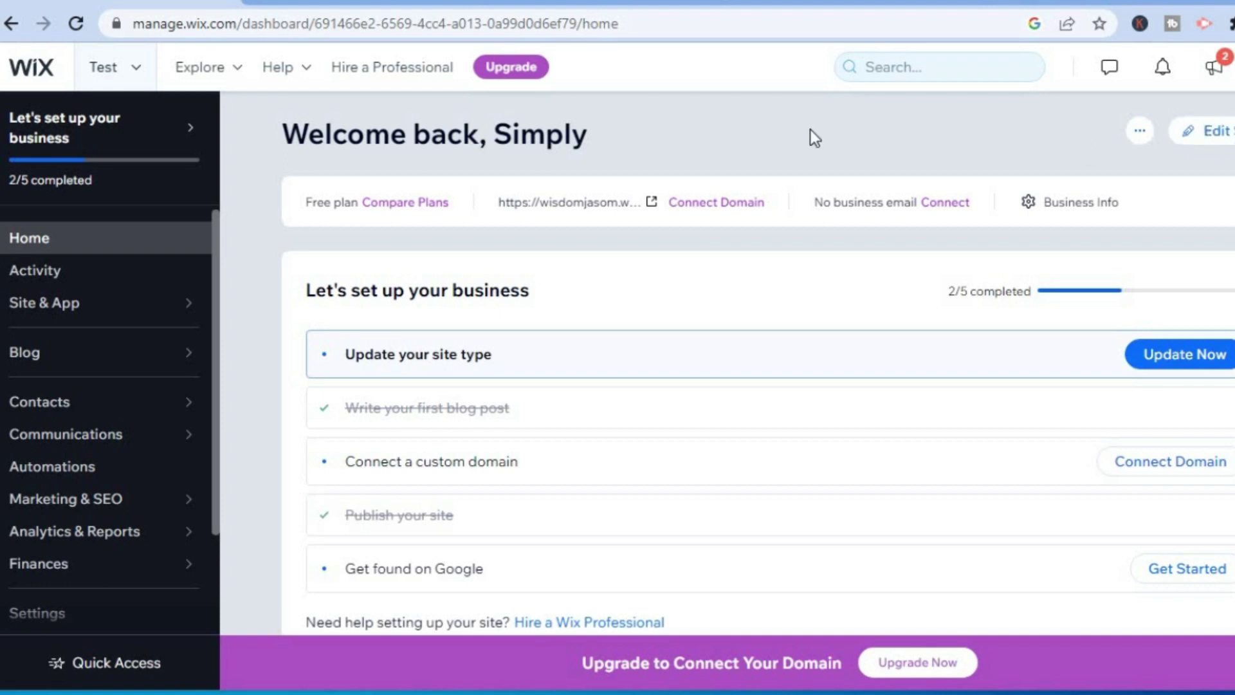
# Switch to the Wix Editor tab showing the Skyline coming-soon home page.
pyautogui.click(353, 4)
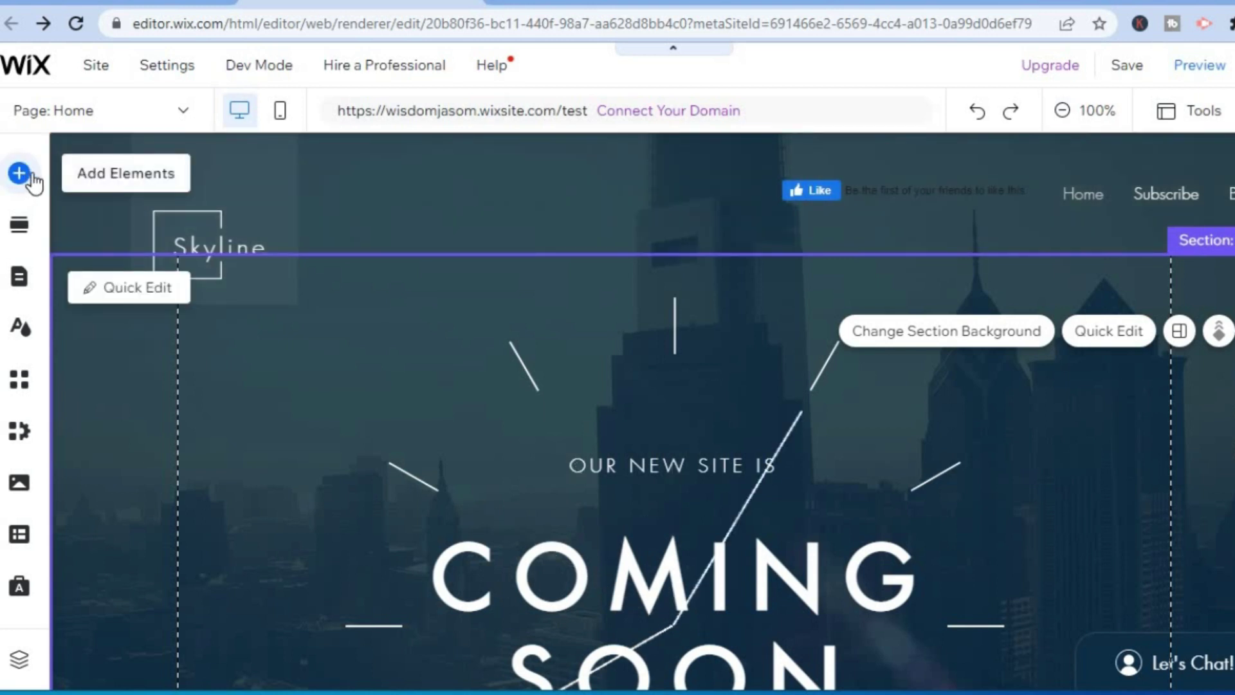
# Open Website Settings at the Facebook username section in the editor's Settings menu.
pyautogui.click(160, 68)
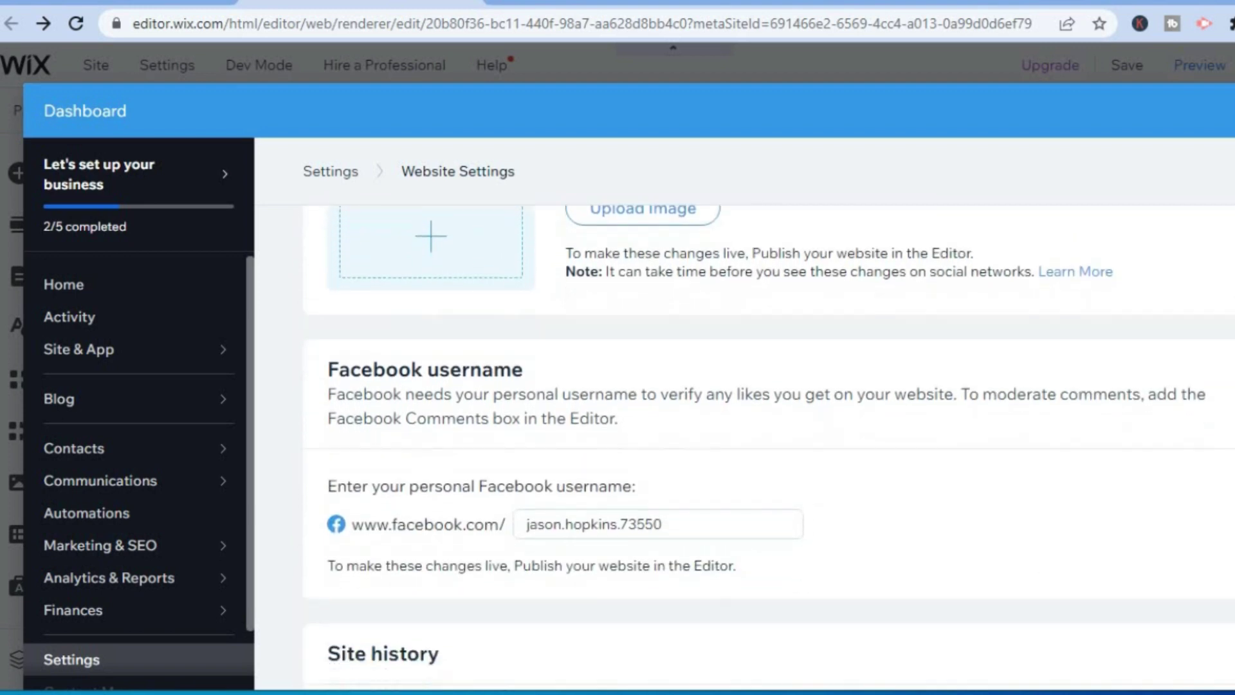
# Switch to the Facebook profile tab to read the username in its address.
pyautogui.click(809, 3)
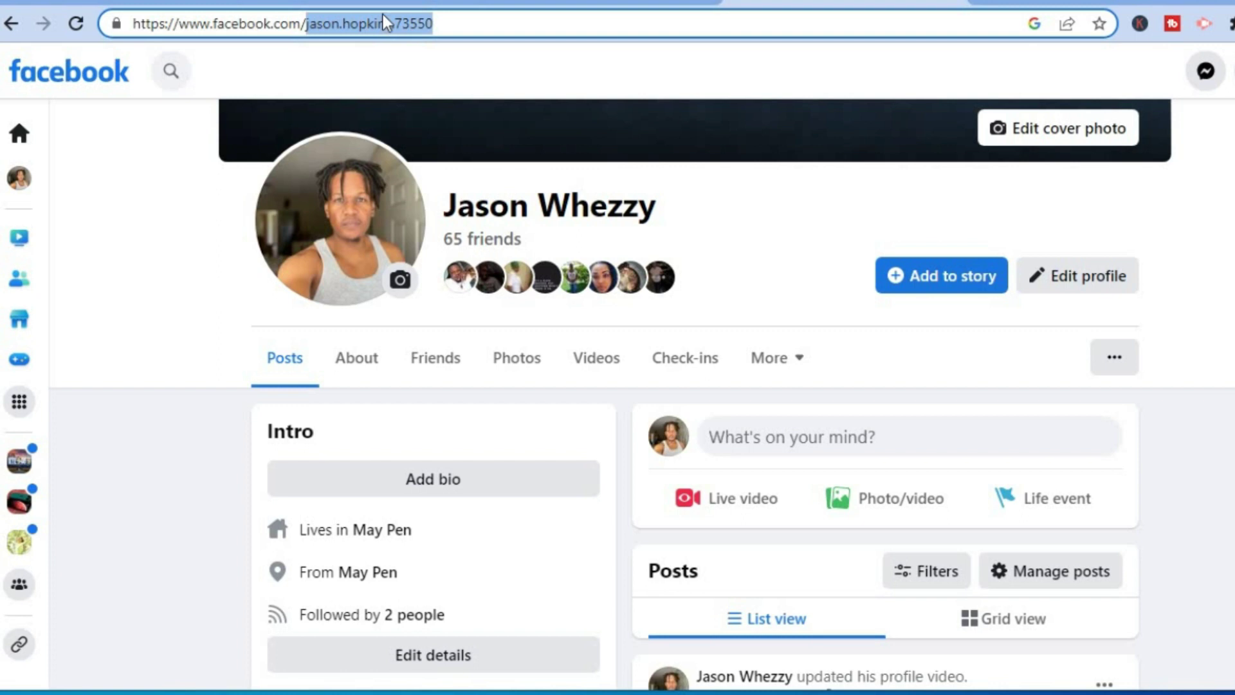
# Return to the Wix Website Settings tab, where the Facebook username matches the profile.
pyautogui.click(370, 4)
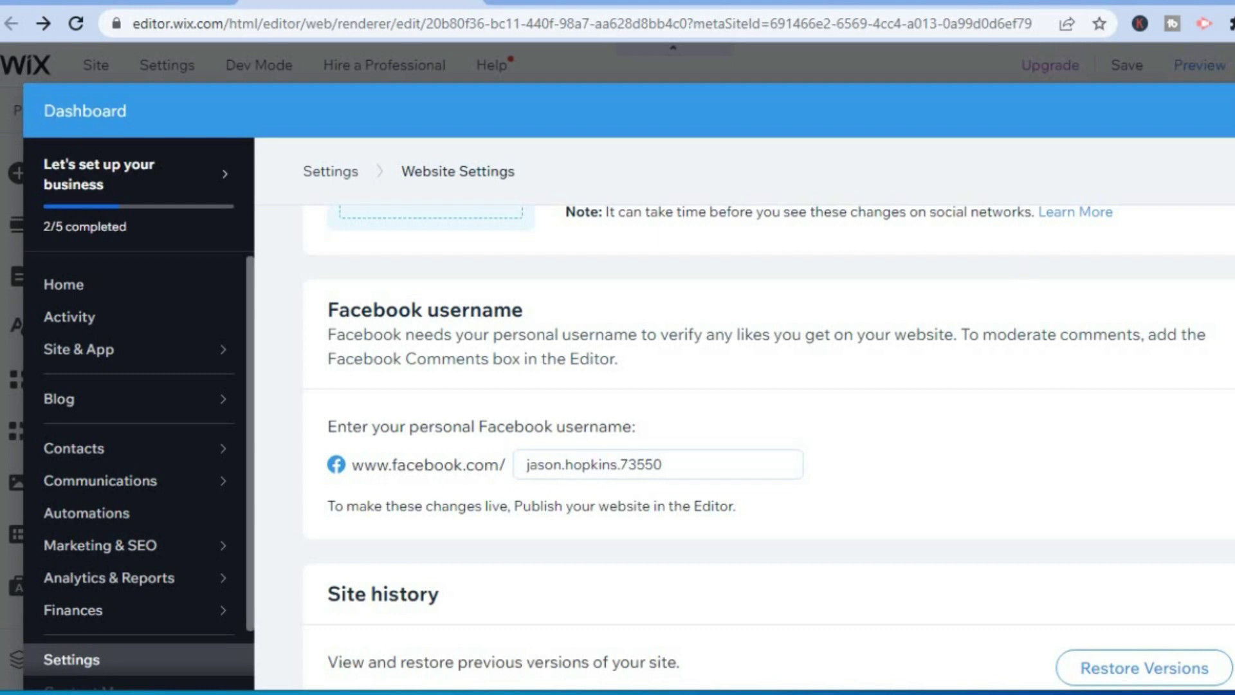
# Close the Website Settings overlay with Escape to reveal the Skyline home page canvas.
pyautogui.press('Escape')
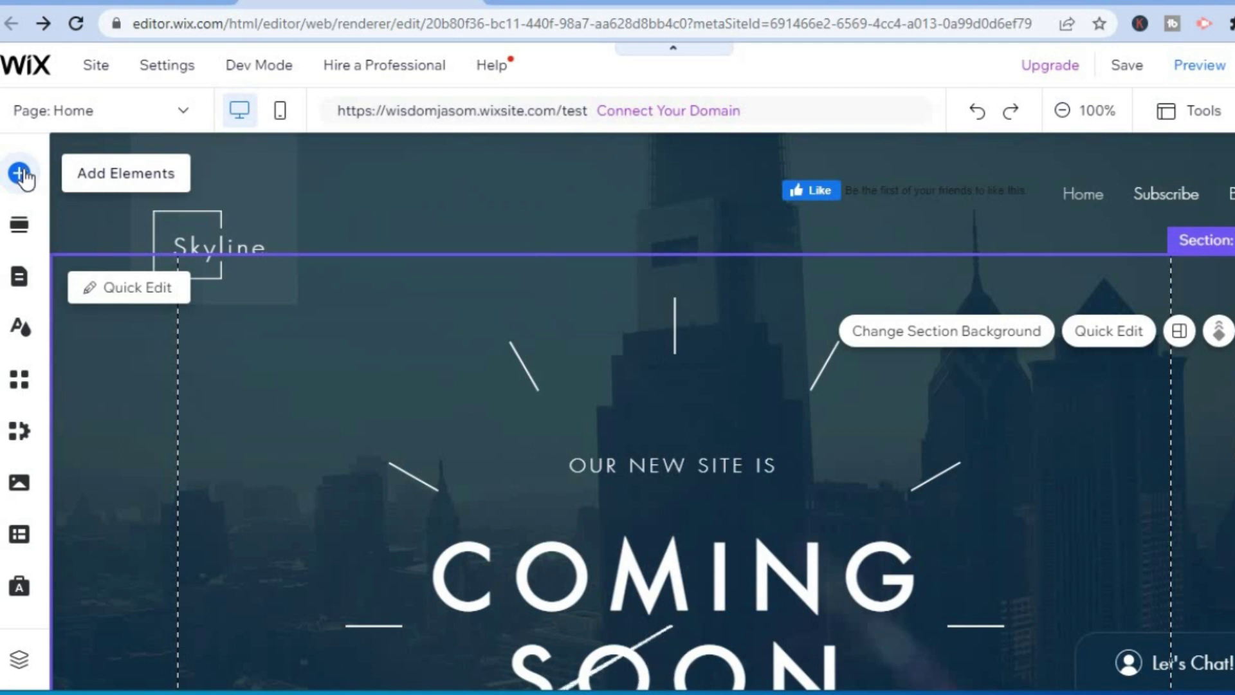
# Browse Add Elements to Social > Facebook to see the Like and Share buttons.
pyautogui.click(24, 174)
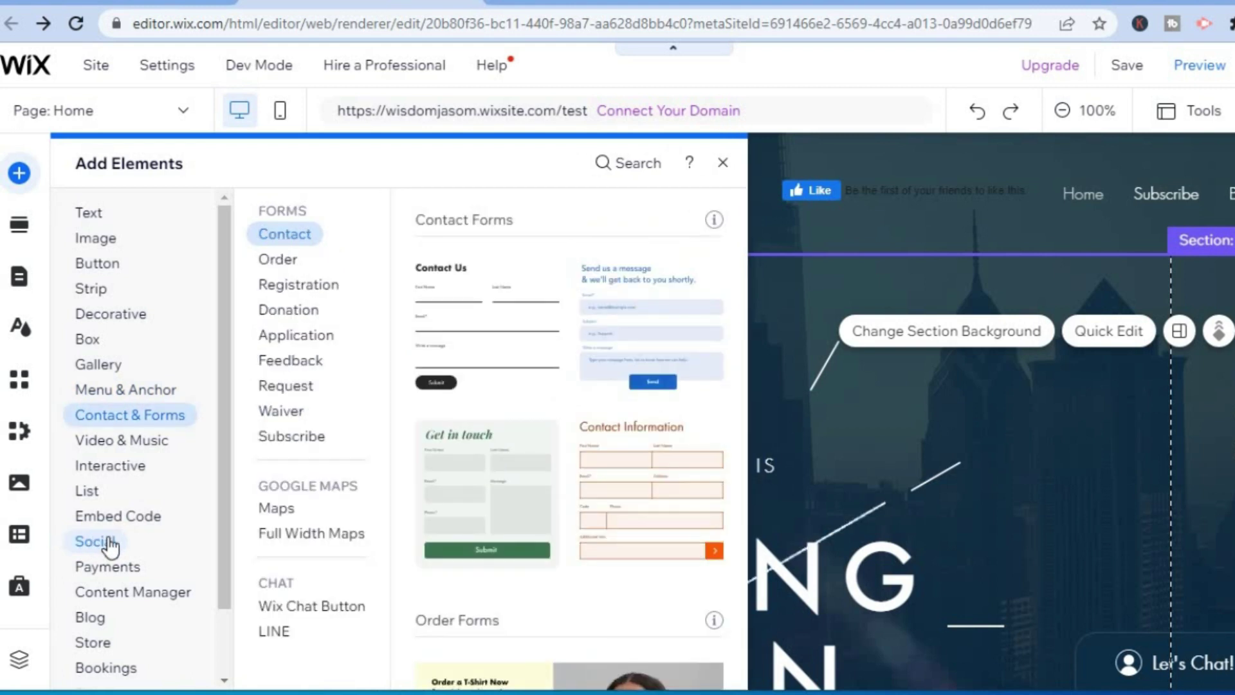
pyautogui.click(109, 544)
pyautogui.click(290, 259)
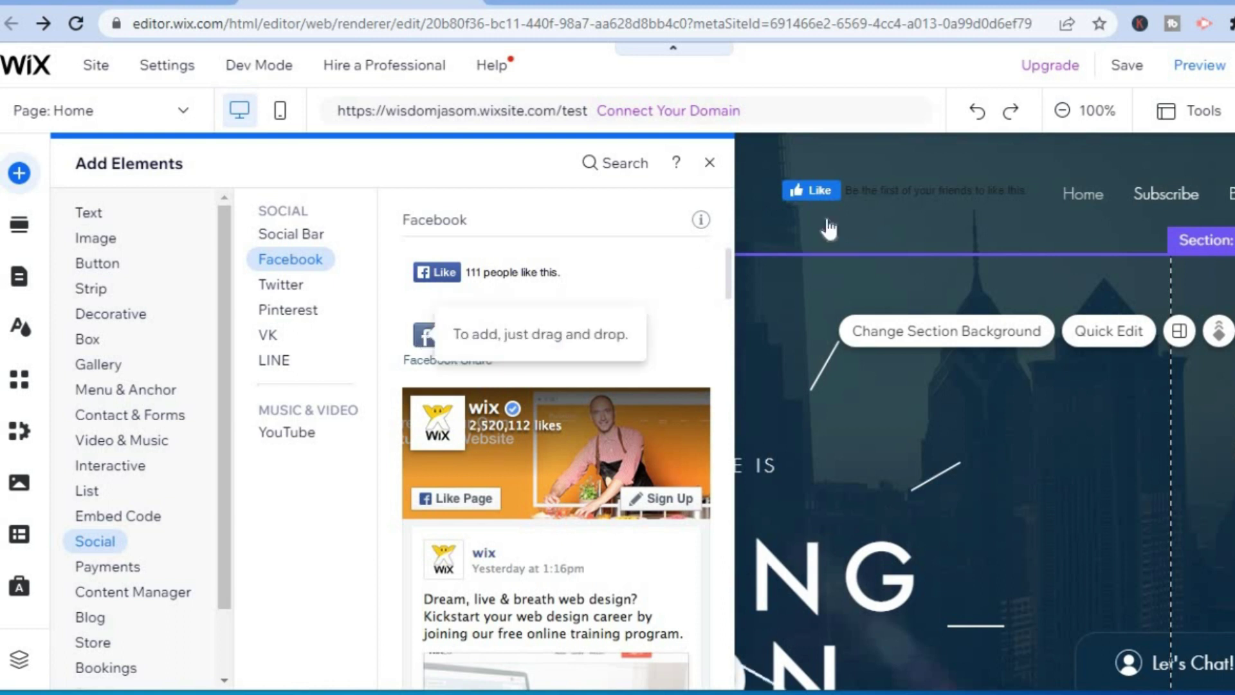
# Drag a Facebook Share button into the header below the existing Like button.
pyautogui.moveTo(943, 220); pyautogui.dragTo(925, 228)
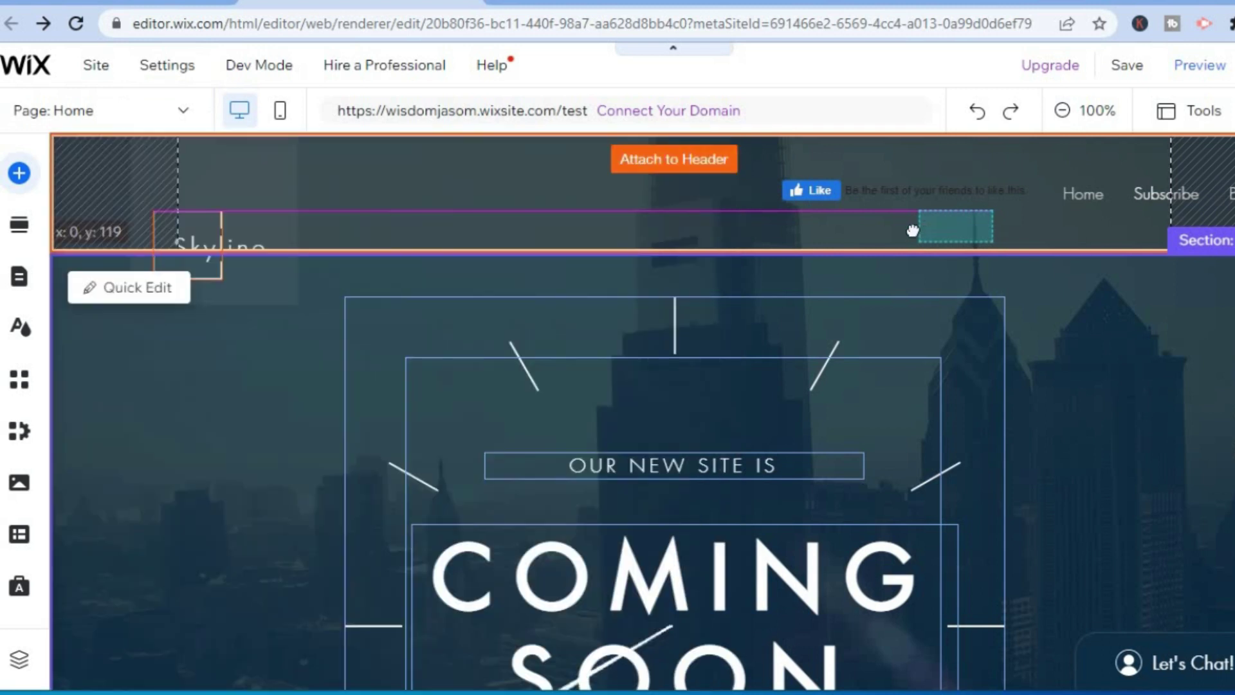
pyautogui.click(460, 227)
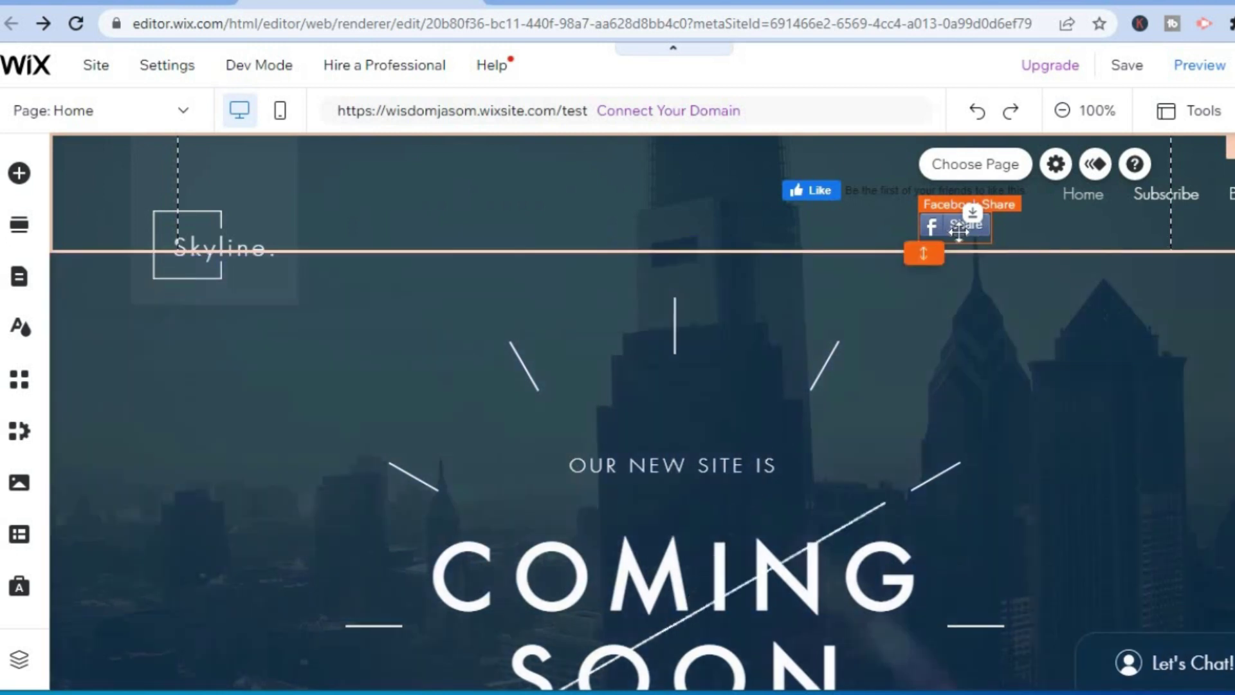
# Set the Share button to share This Page (Home) with the label 'Share'.
pyautogui.click(983, 172)
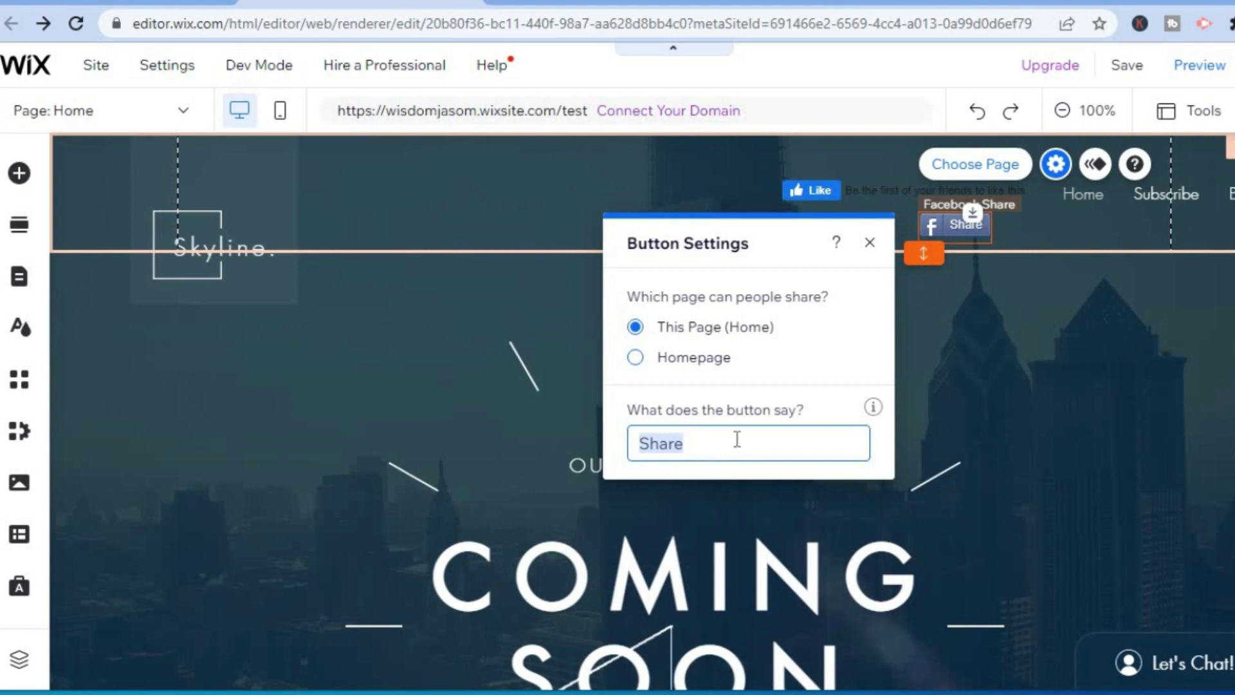
pyautogui.moveTo(1023, 334)
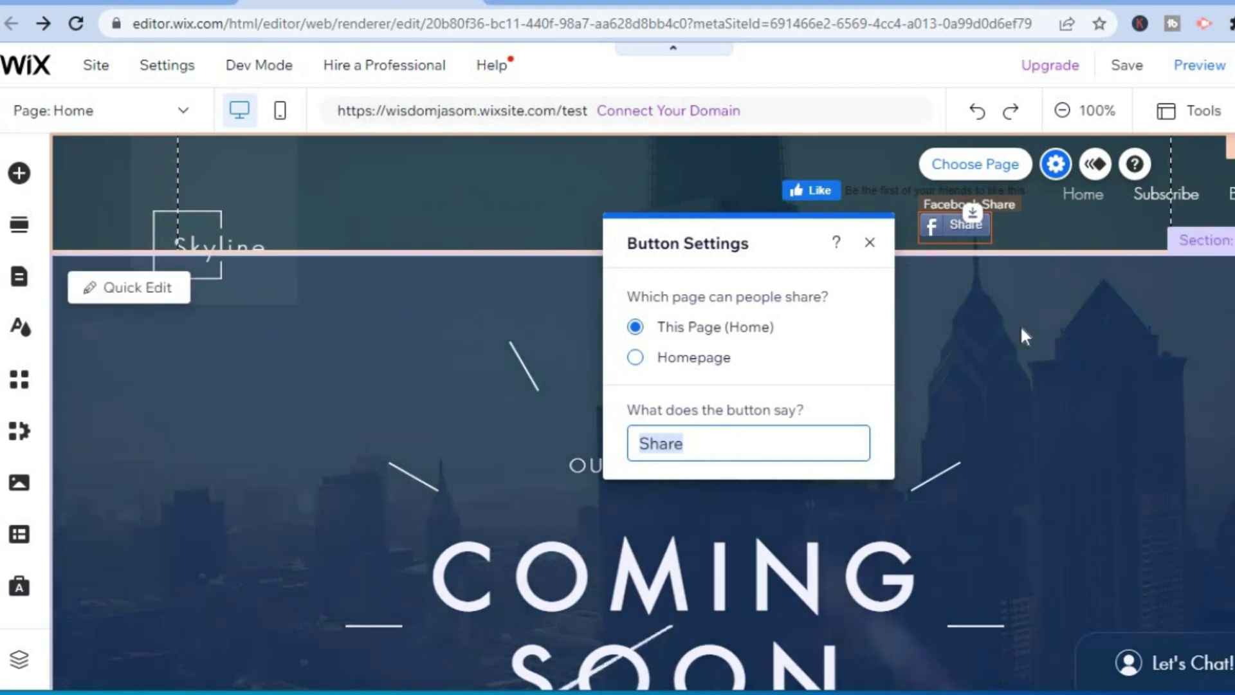
# Save the Skyline site with its new header Share button.
pyautogui.click(1127, 65)
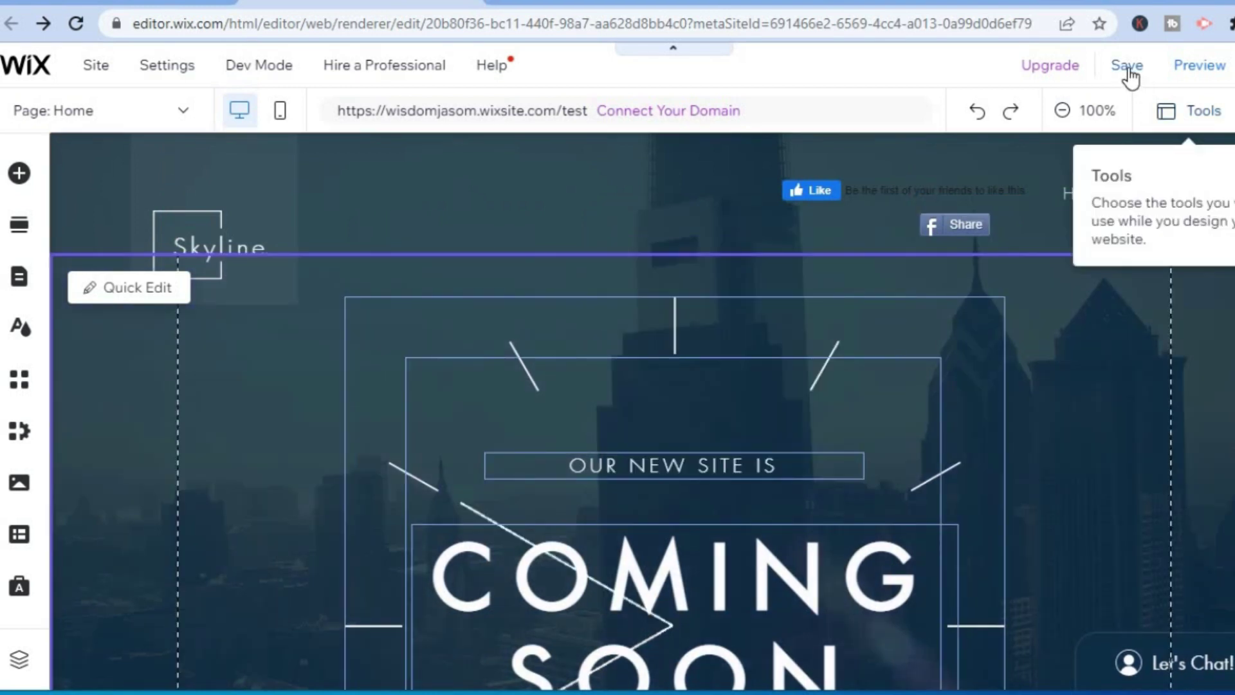